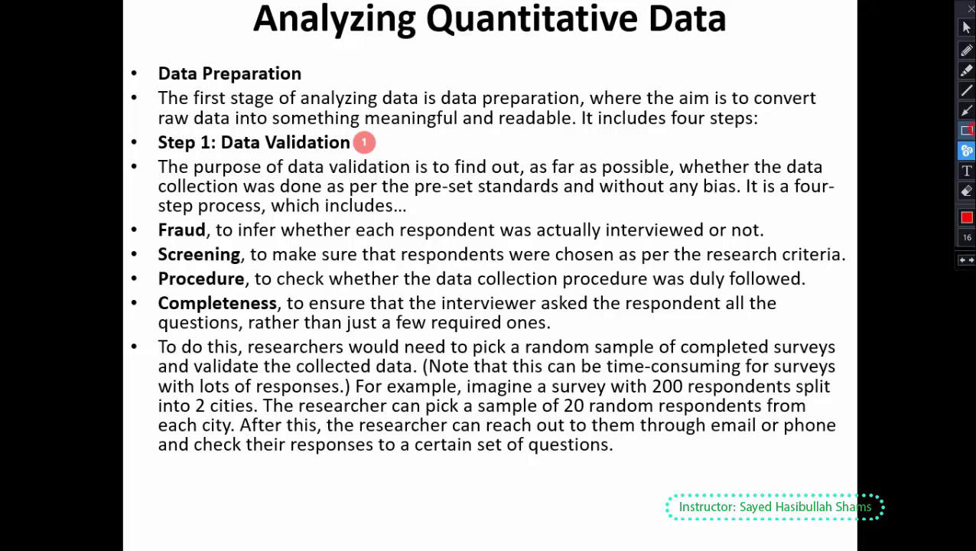
Step: Draw red rectangles around the Fraud-to-Completeness bullets and around the phrase "20 random respondents" on the slide
click(967, 131)
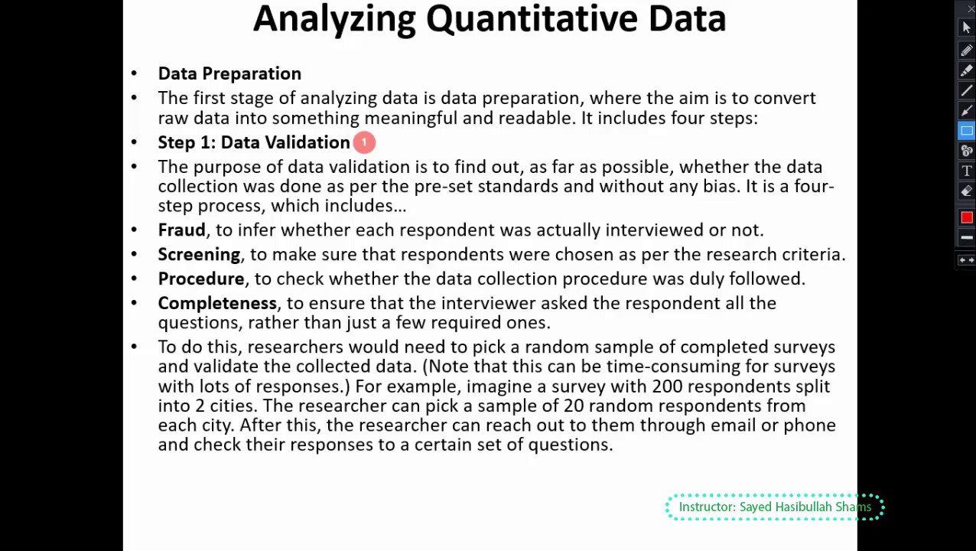
mouse_move(143, 216)
mouse_down()
mouse_move(264, 337)
mouse_move(514, 362)
mouse_move(694, 338)
mouse_move(853, 341)
mouse_up()
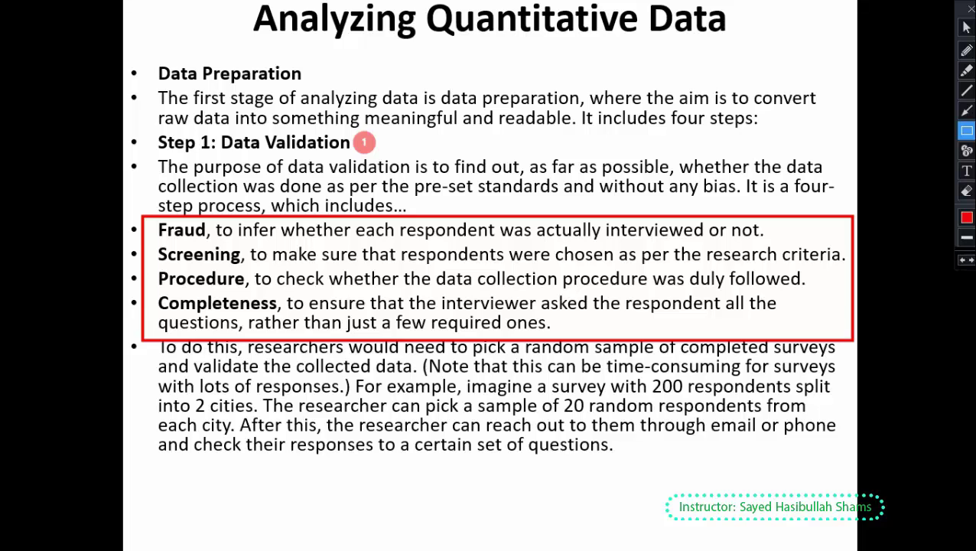
mouse_move(563, 396)
mouse_down()
mouse_move(638, 421)
mouse_move(763, 419)
mouse_up()
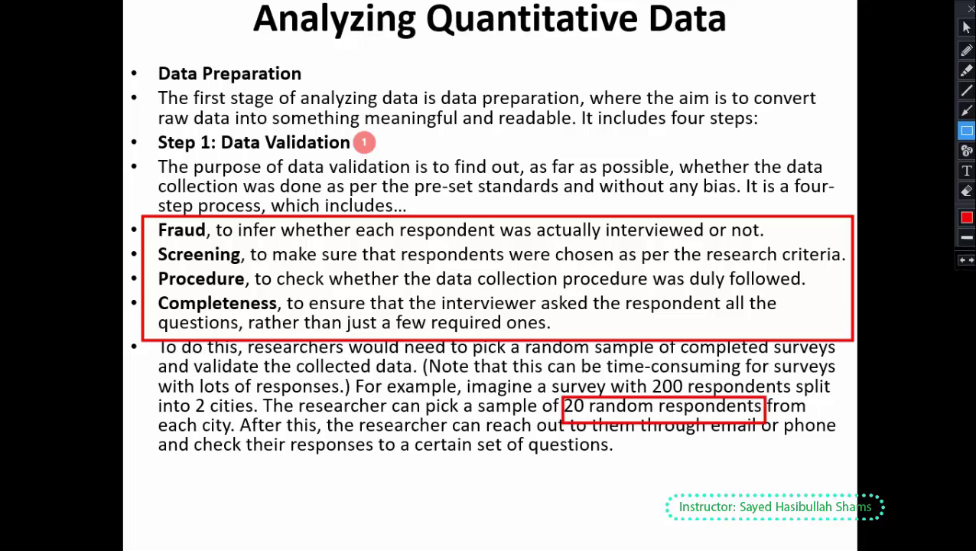
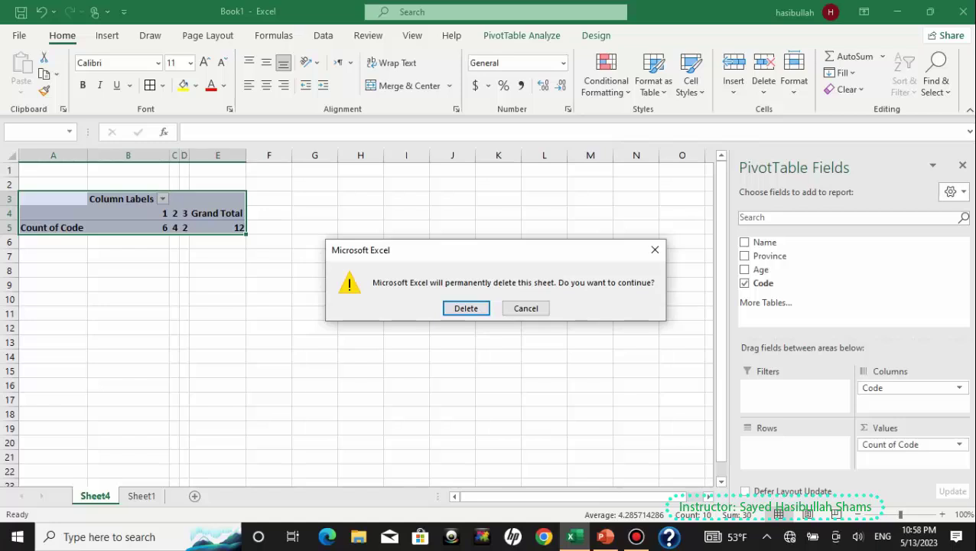
Step: Permanently delete the old pivot table worksheet Sheet4
click(466, 308)
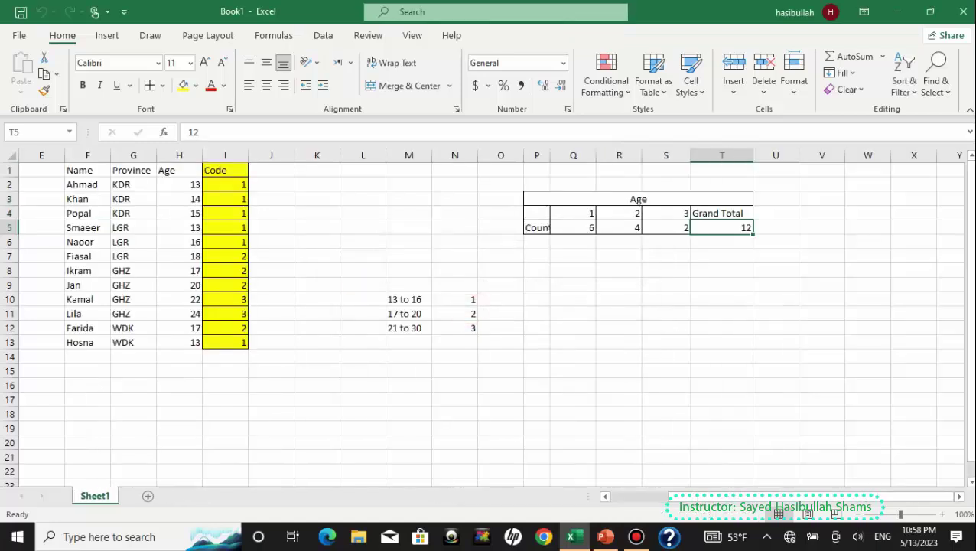
Step: Examine the Name, Province, Age and Code columns on Sheet1 and the key matching age ranges to codes
click(80, 170)
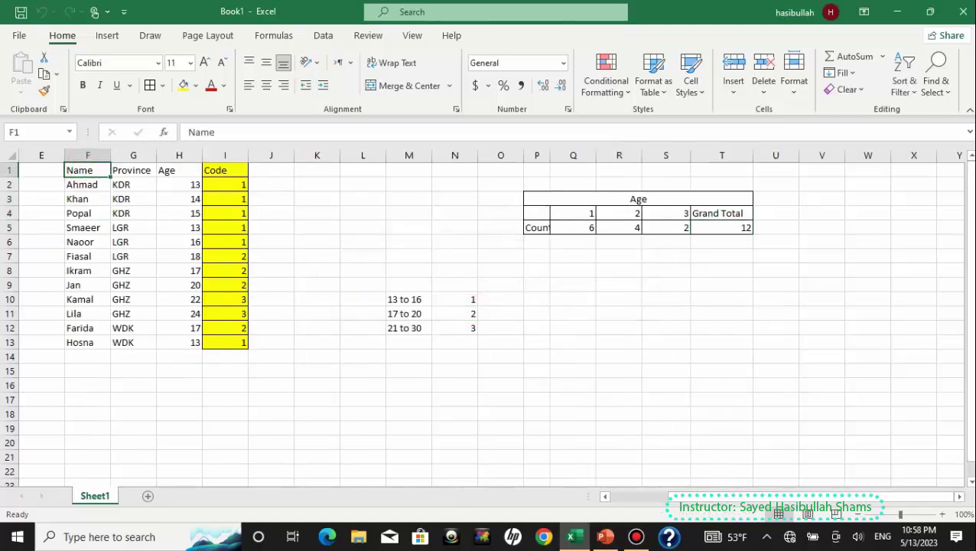
click(91, 177)
click(128, 169)
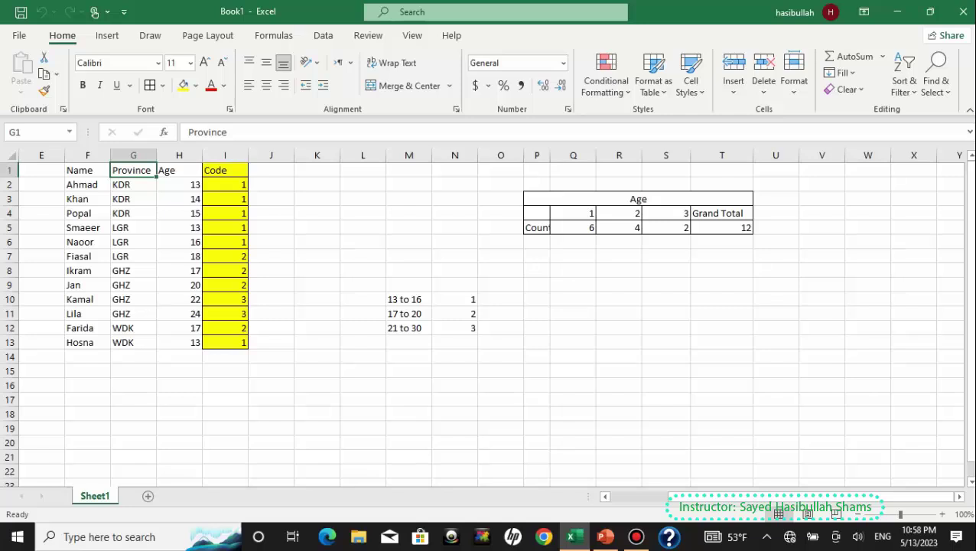
click(189, 186)
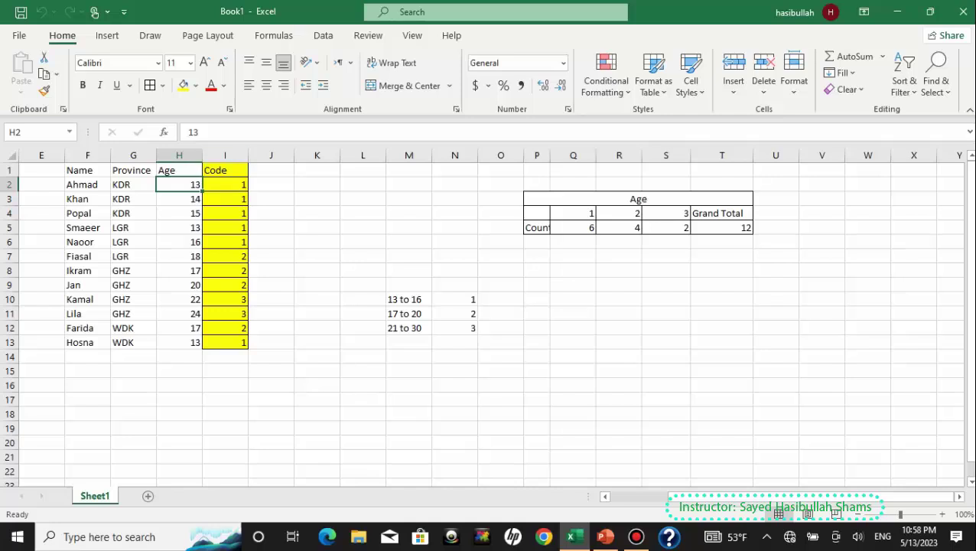
click(230, 156)
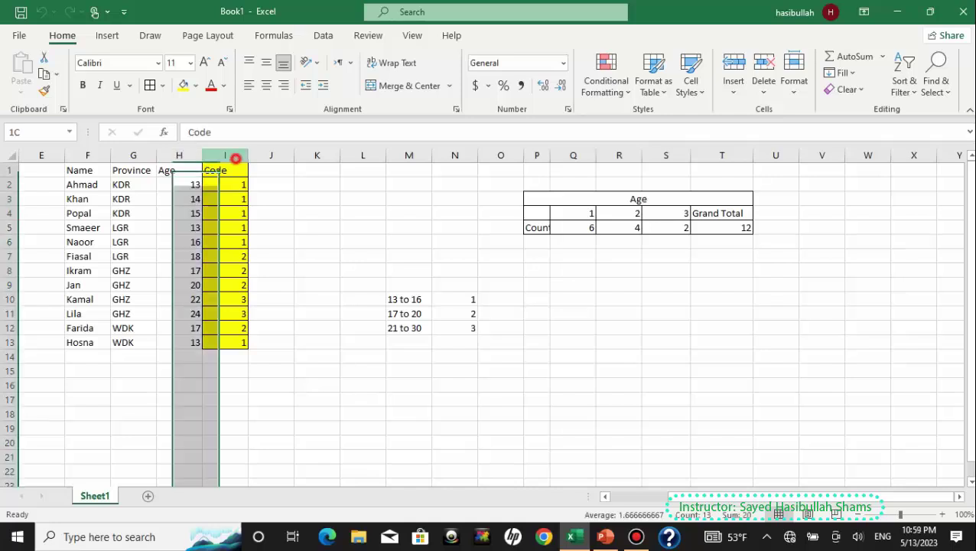
click(285, 192)
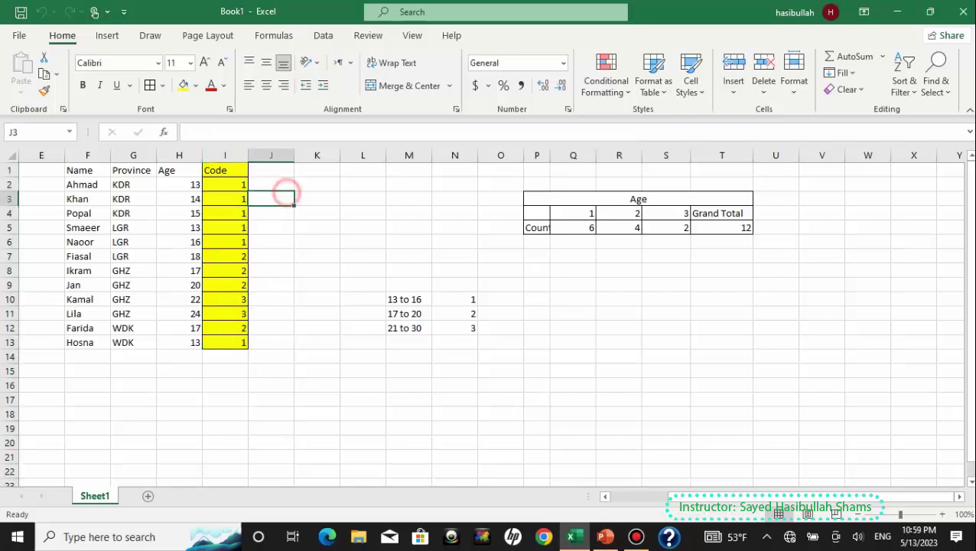
click(228, 156)
click(286, 197)
click(409, 299)
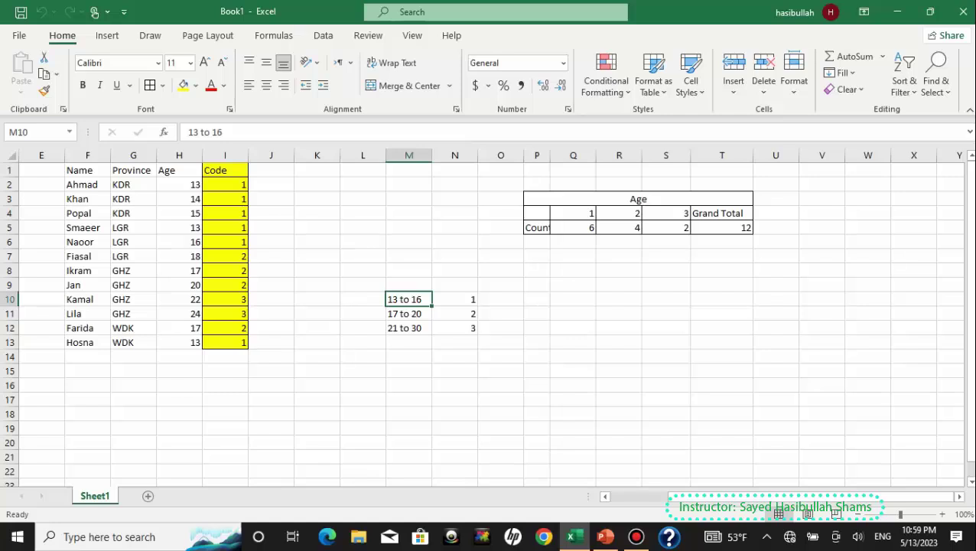
click(467, 299)
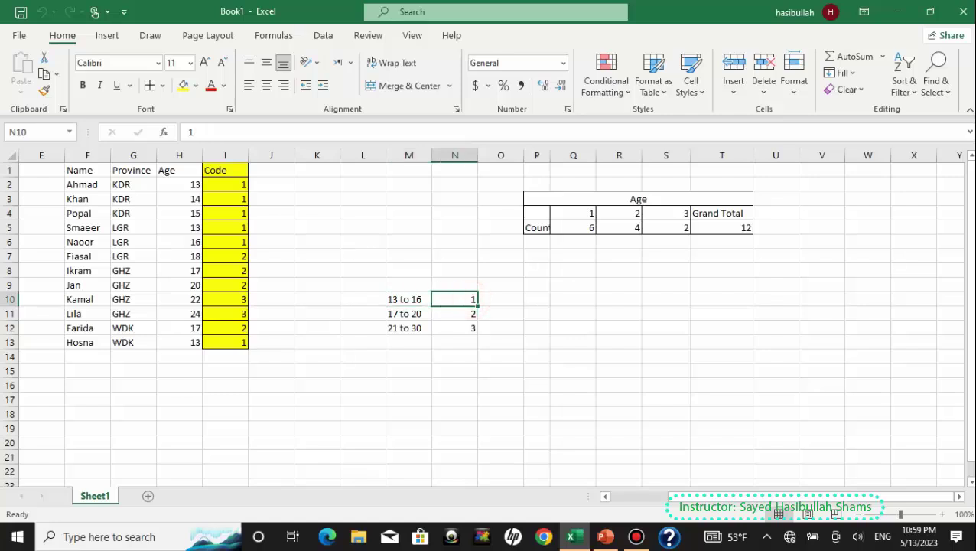
Step: Remove all borders and contents from the old Age summary table in P3:T5
drag(535, 199, 746, 227)
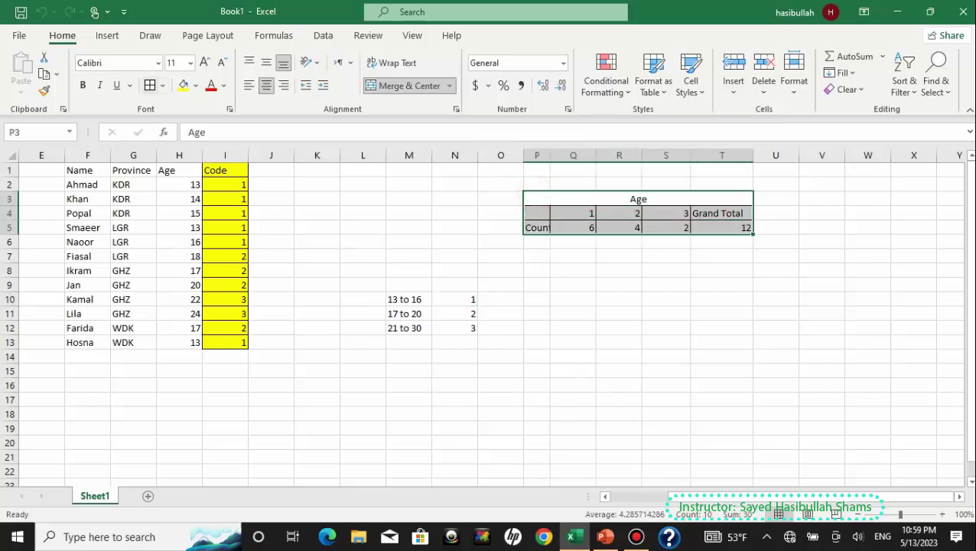
click(162, 85)
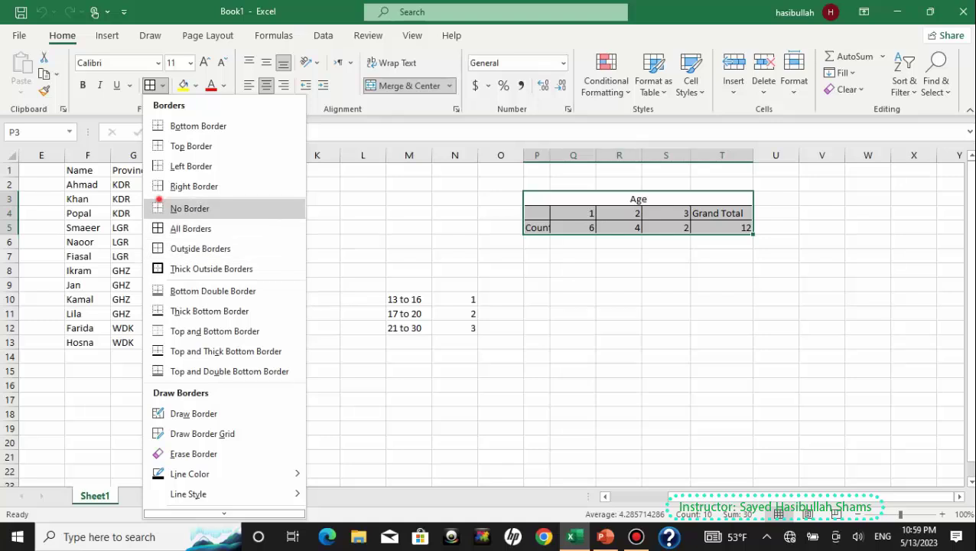
click(189, 208)
key(Delete)
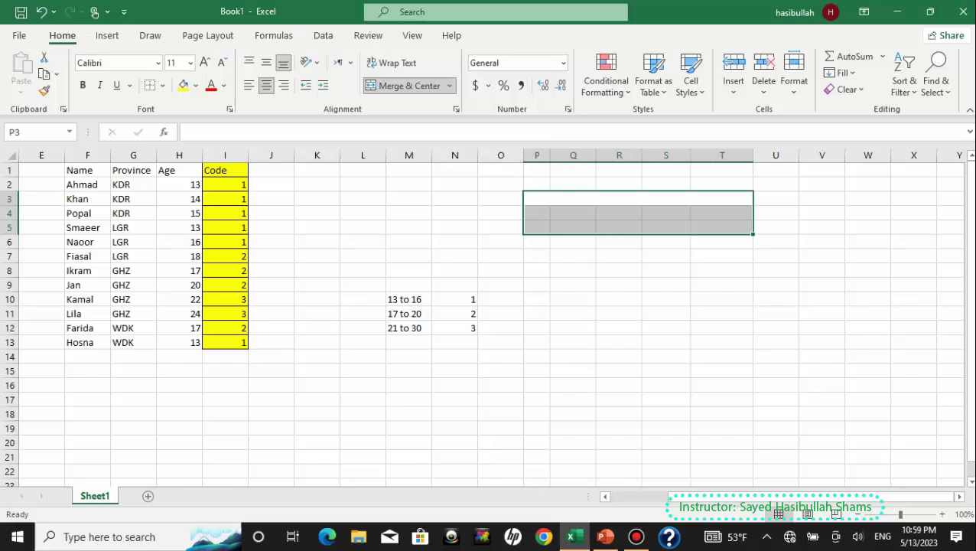
click(649, 298)
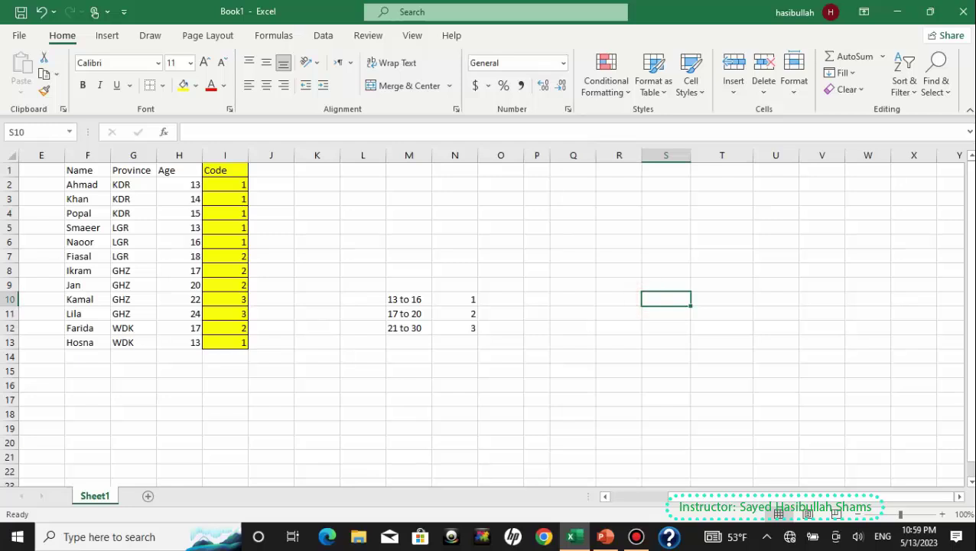
click(454, 327)
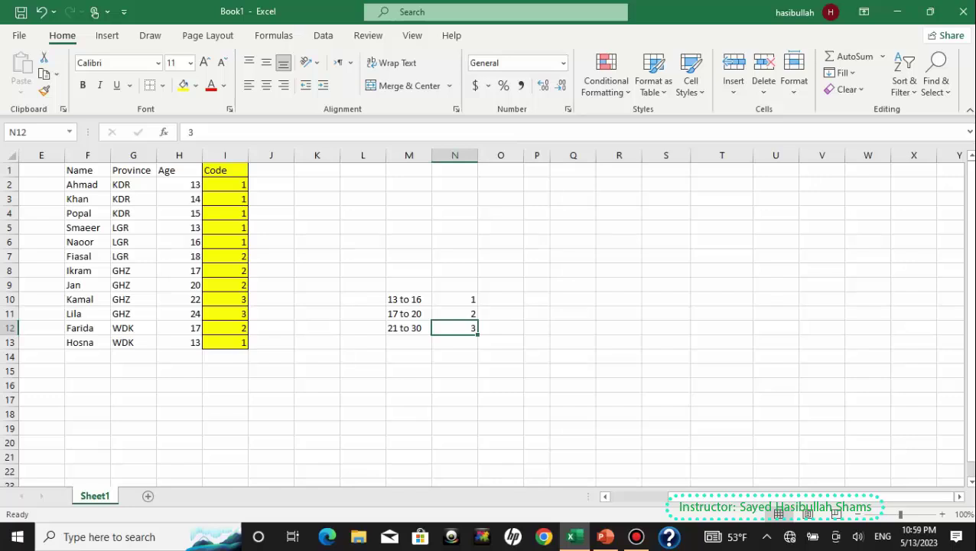
click(484, 342)
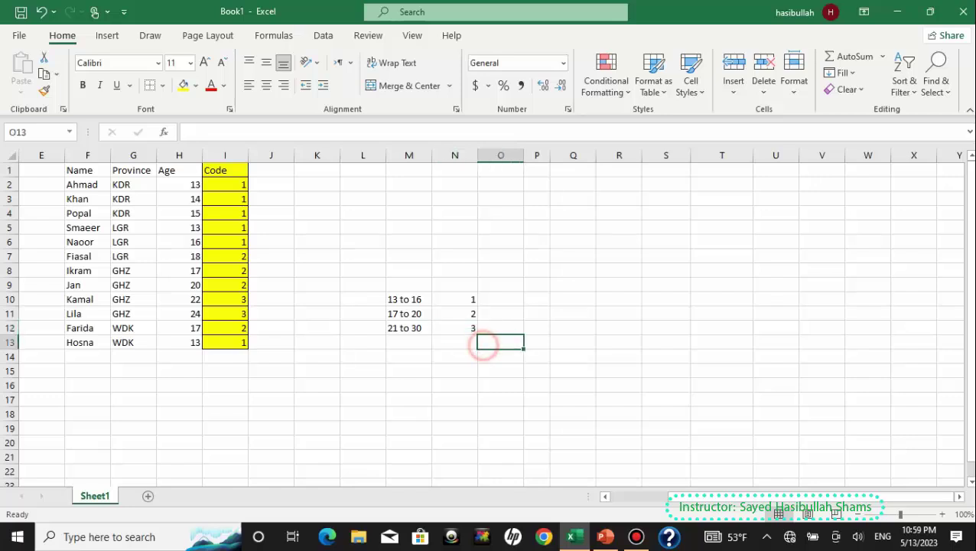
click(459, 329)
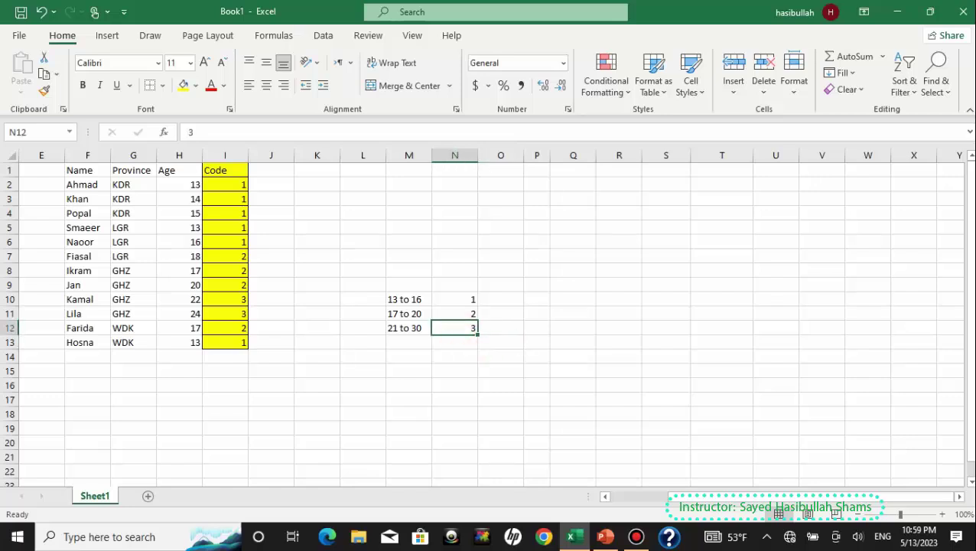
click(462, 313)
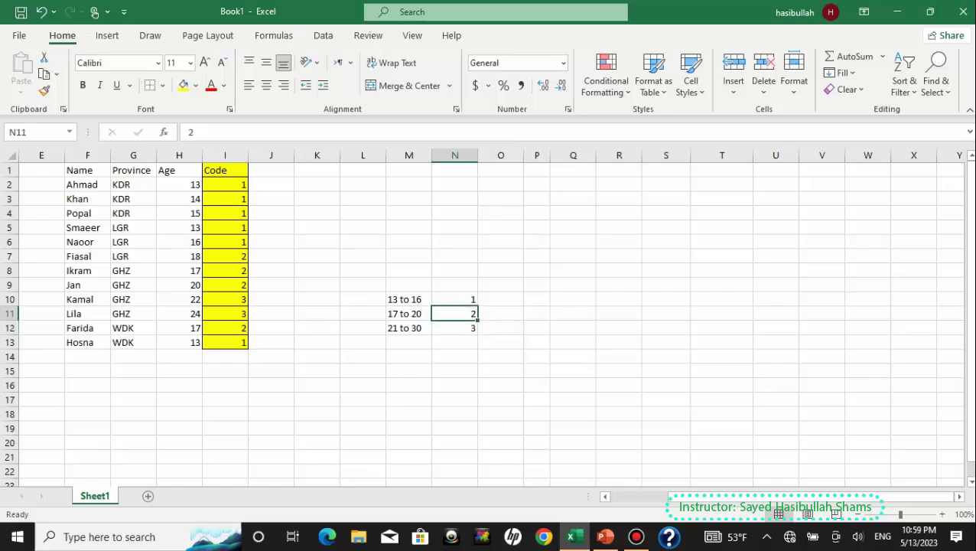
click(449, 301)
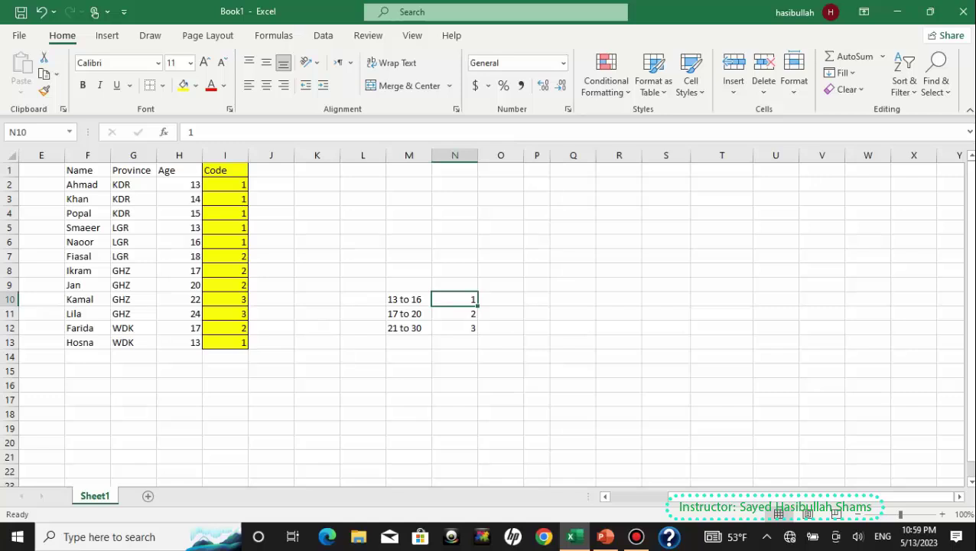
Step: Create a PivotTable from the data range F1:I13 on a new worksheet
drag(76, 170, 233, 342)
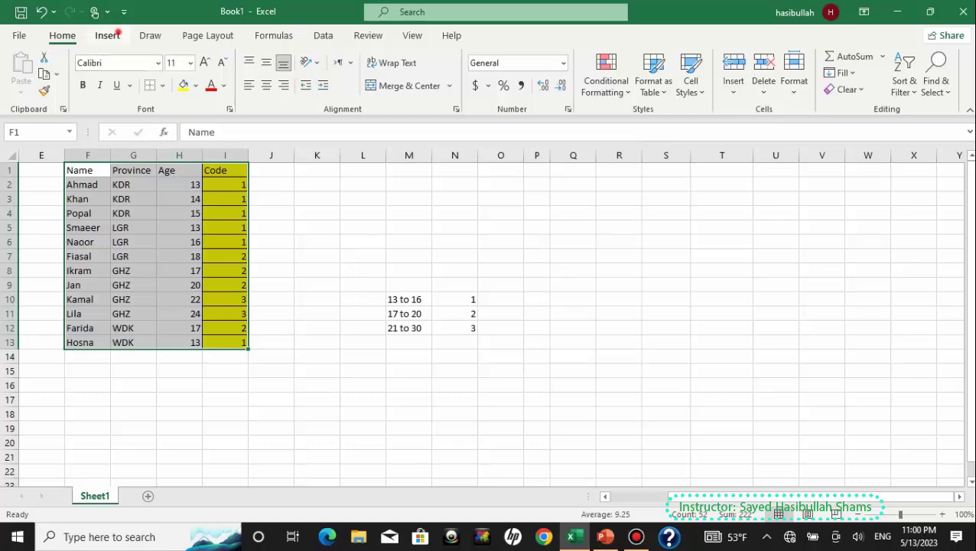
click(108, 35)
click(26, 69)
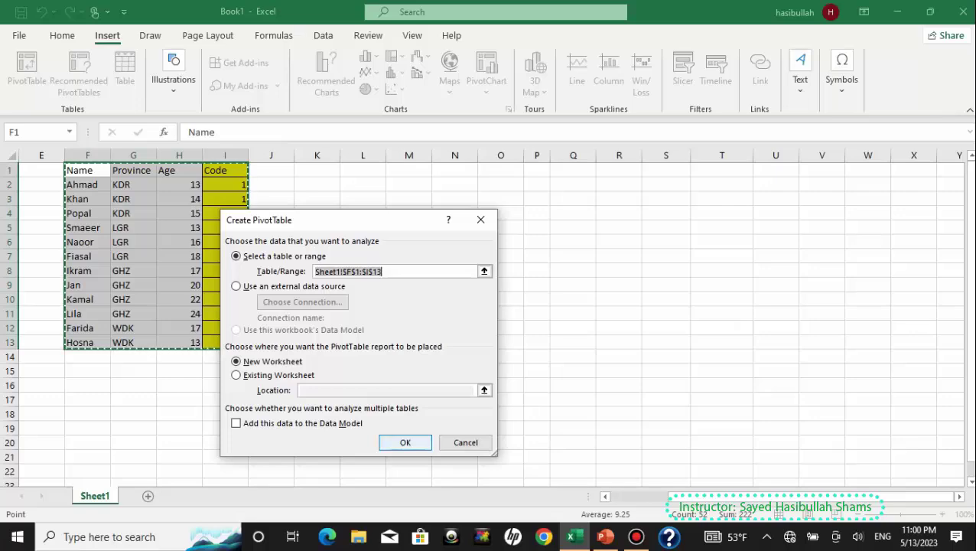
click(399, 442)
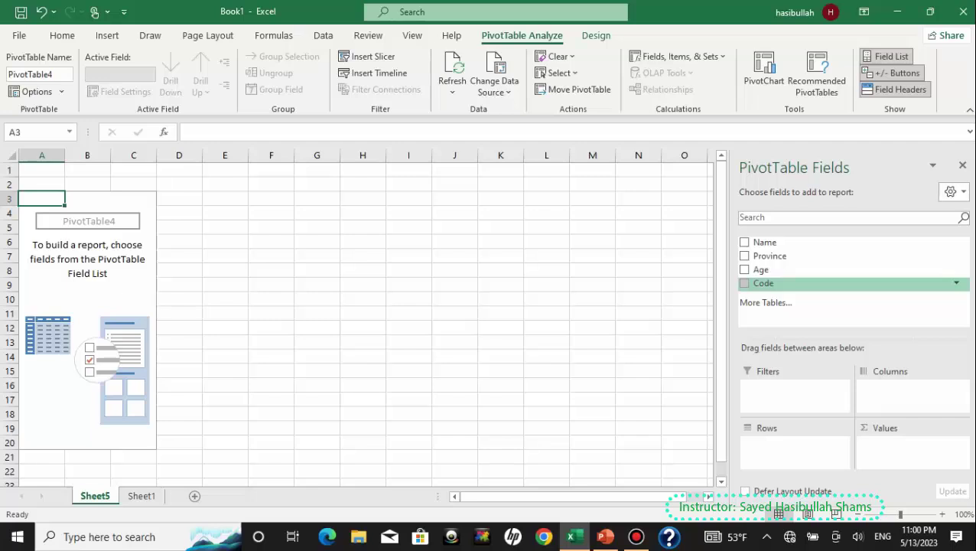
Step: Add the Code field to both the pivot table's values and columns, and summarize the values by Count
click(744, 282)
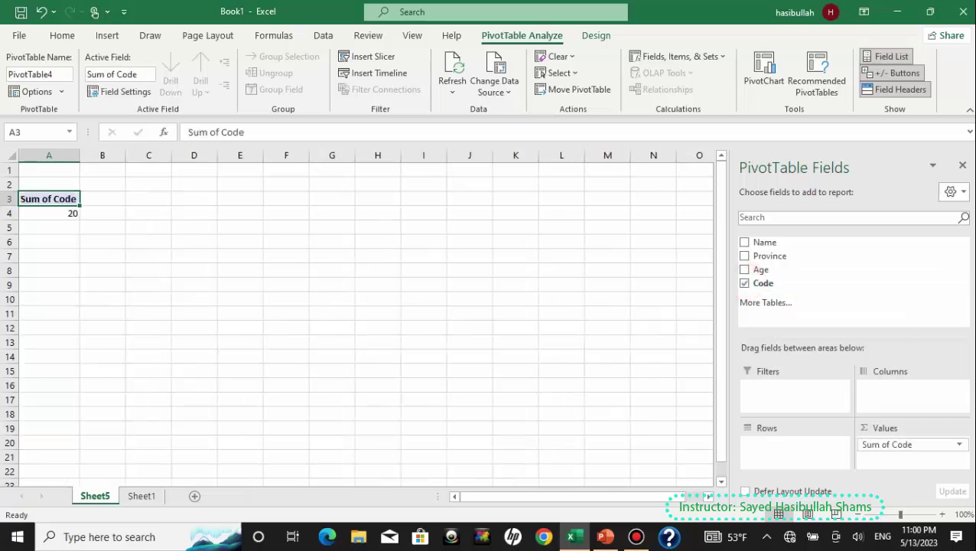
drag(763, 283, 910, 387)
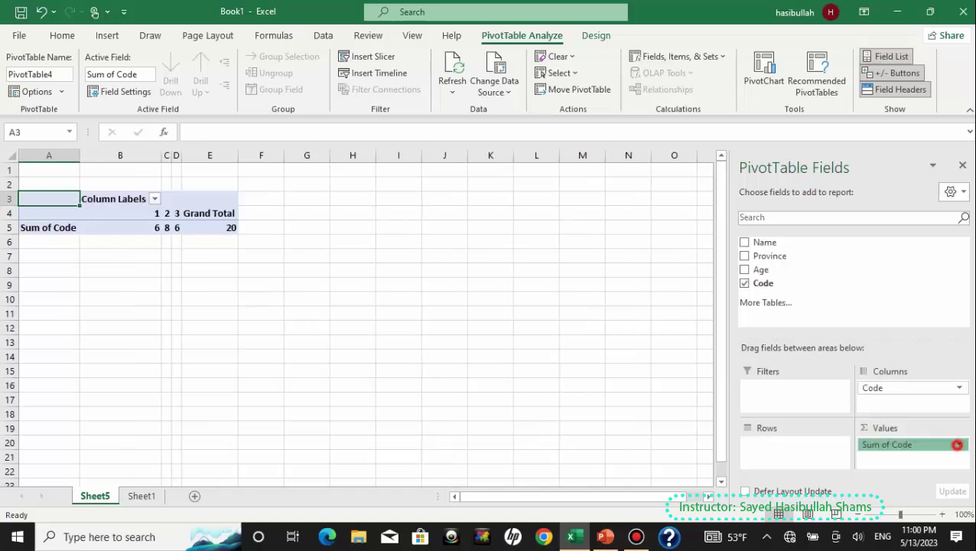
click(956, 443)
click(922, 428)
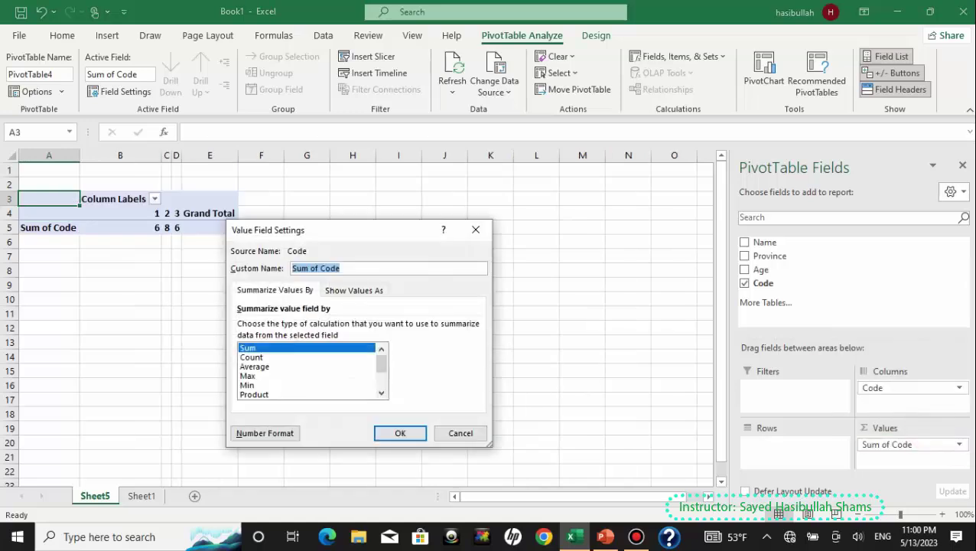
click(252, 357)
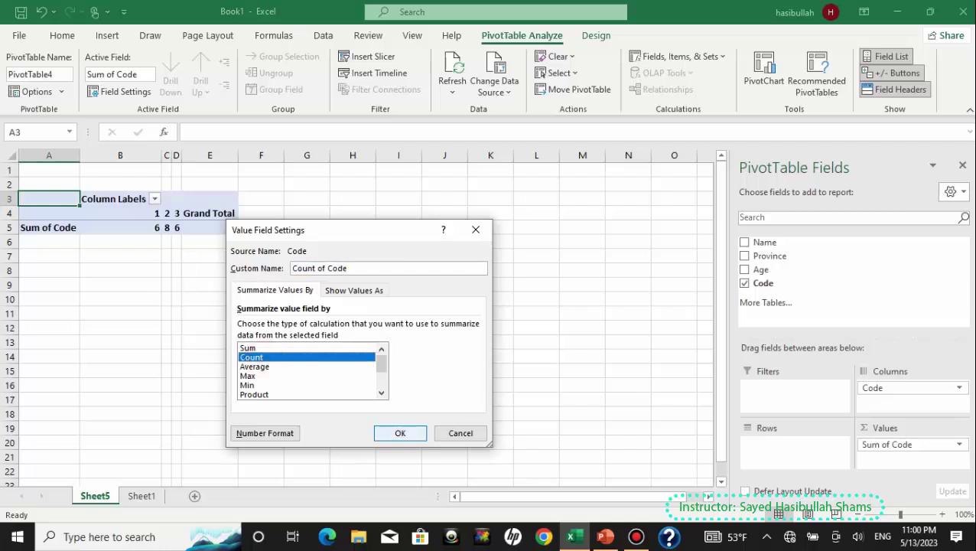
click(403, 432)
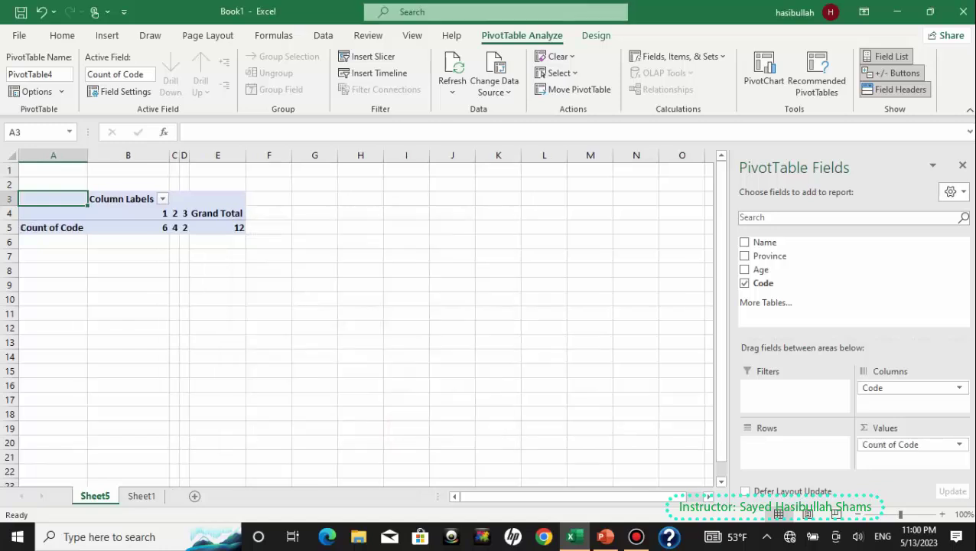
Step: Copy the pivot table range A3:E5 and paste it as values only into Sheet1 starting at cell Q3
drag(28, 200, 230, 227)
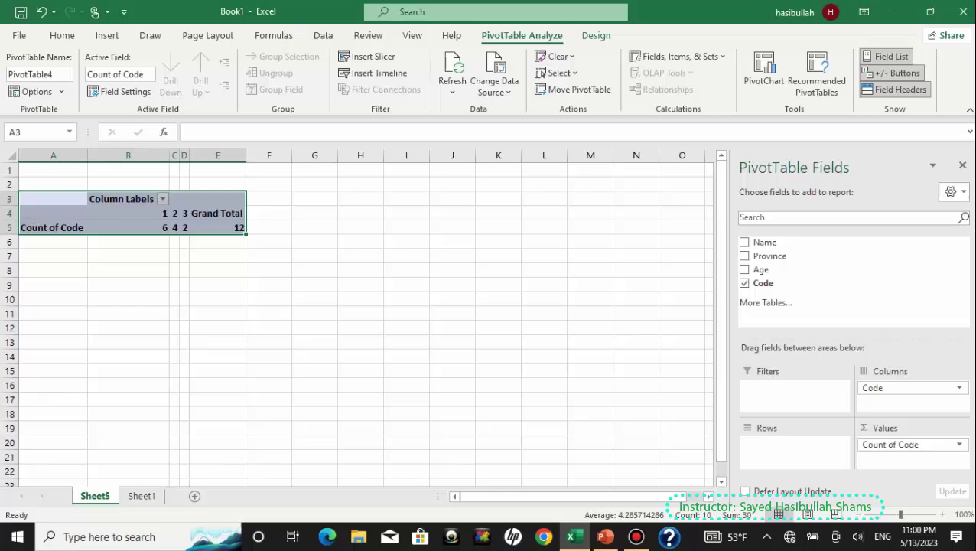
key(ctrl+c)
click(141, 495)
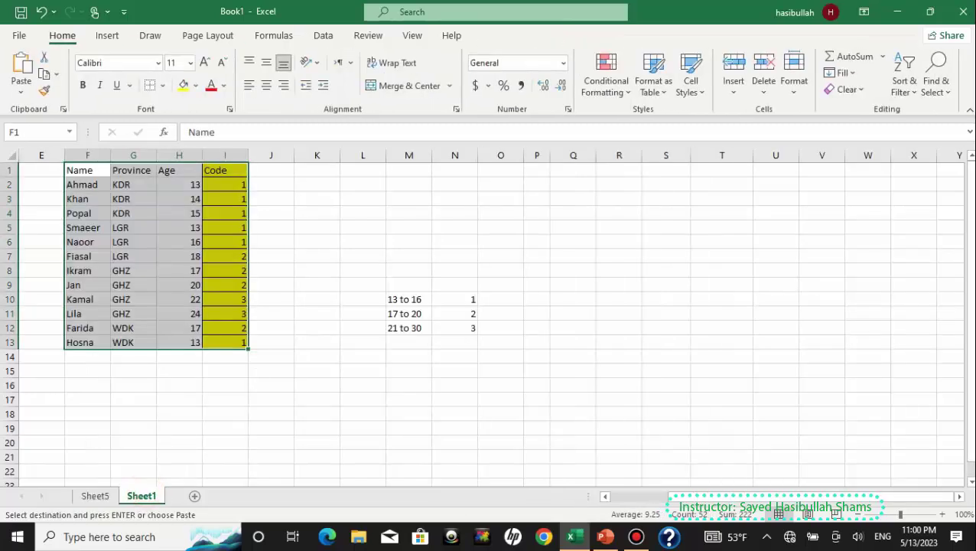
right_click(583, 198)
click(618, 212)
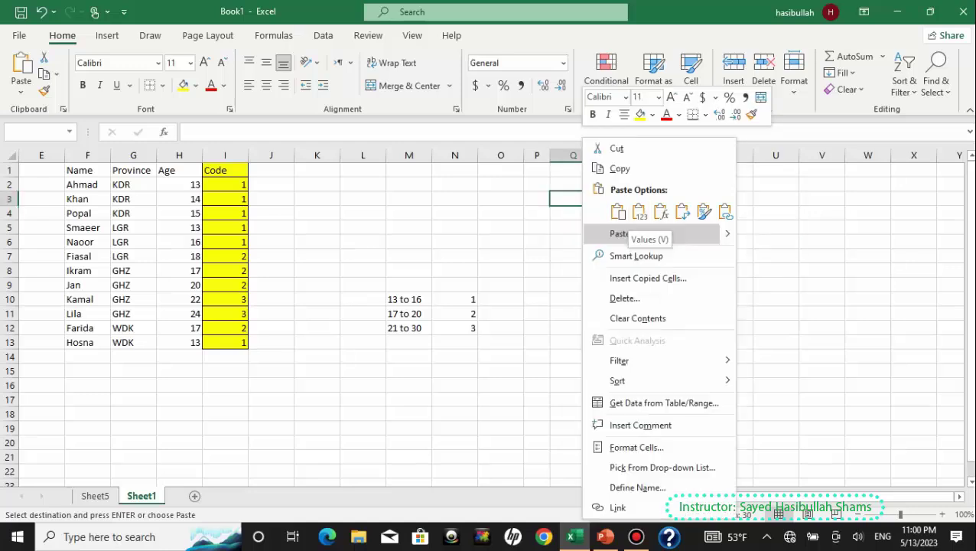
click(639, 213)
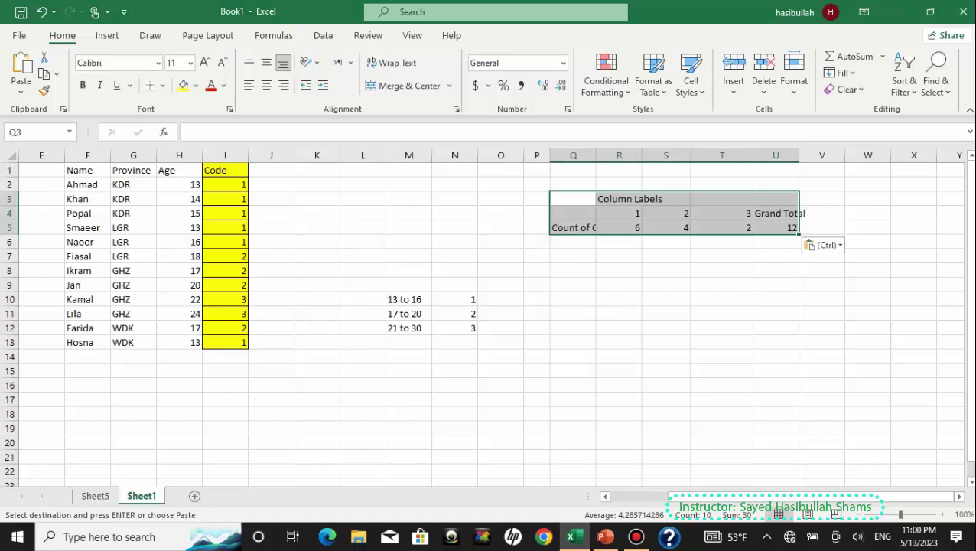
Step: Apply all borders to the pasted summary table in Q3:U5 and widen column U
click(162, 85)
click(163, 227)
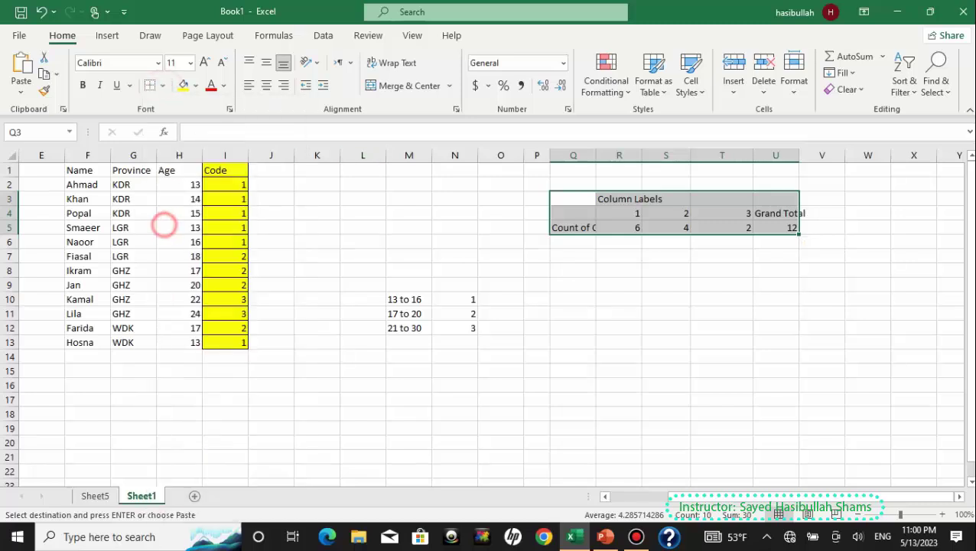
drag(798, 151, 798, 151)
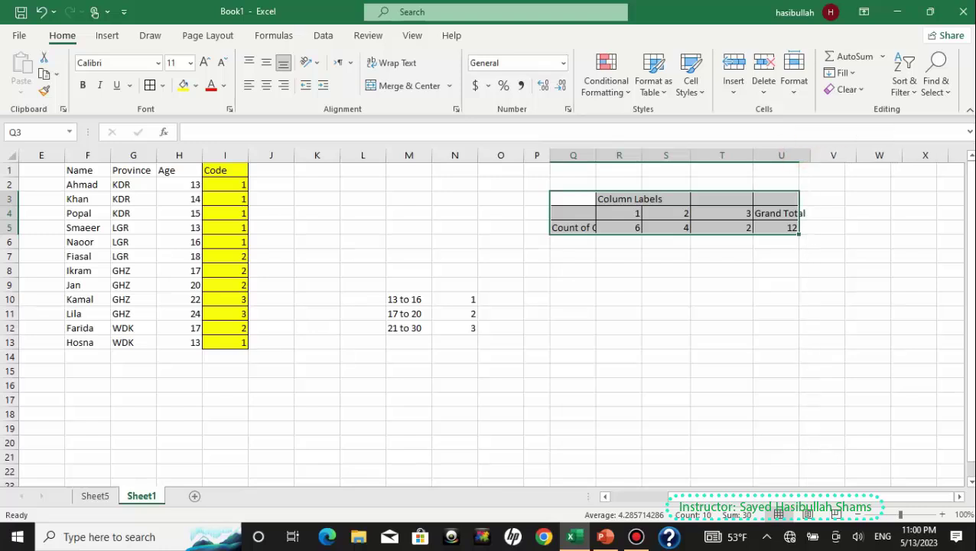
Step: Merge and center Q3:U3 with the heading Age, fit column U to its contents, and narrow column Q slightly
double_click(798, 151)
drag(572, 199, 781, 198)
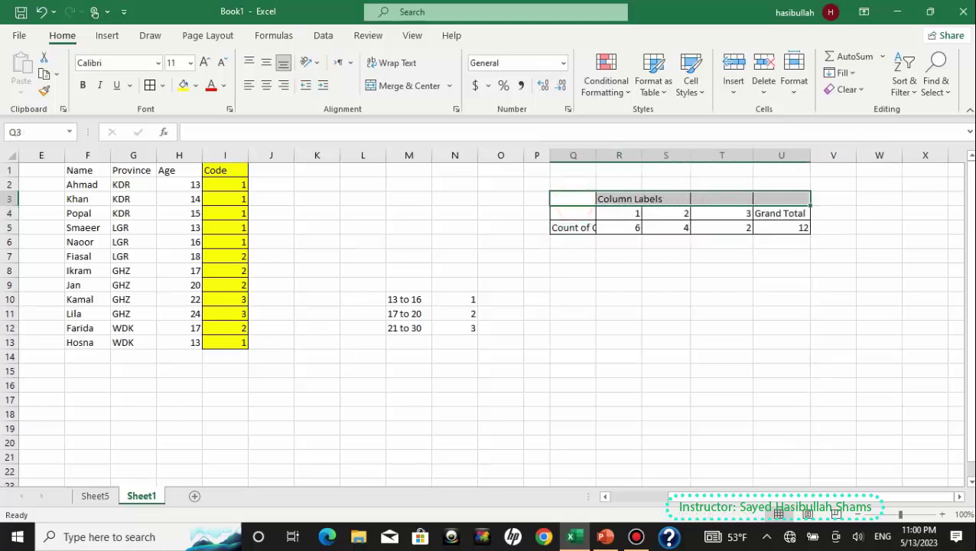
click(413, 85)
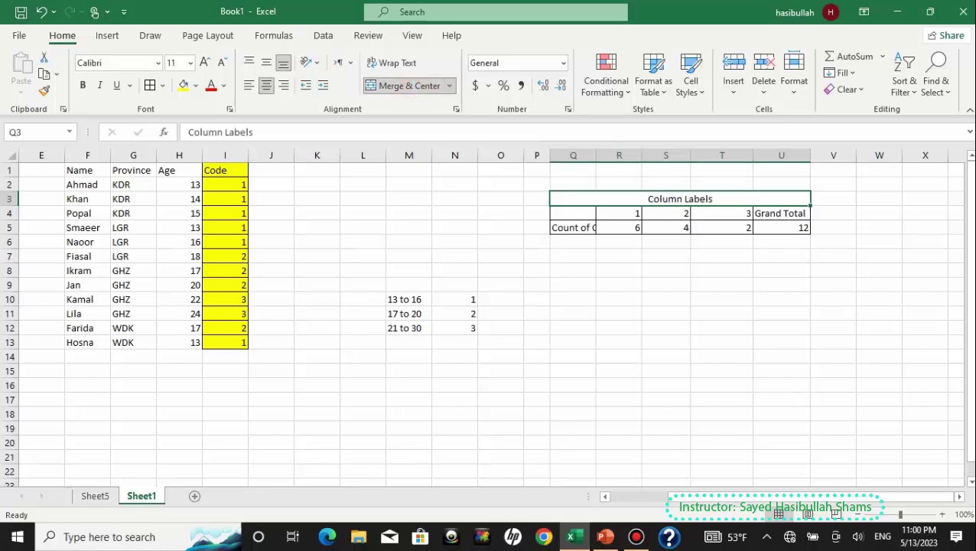
text(Age)
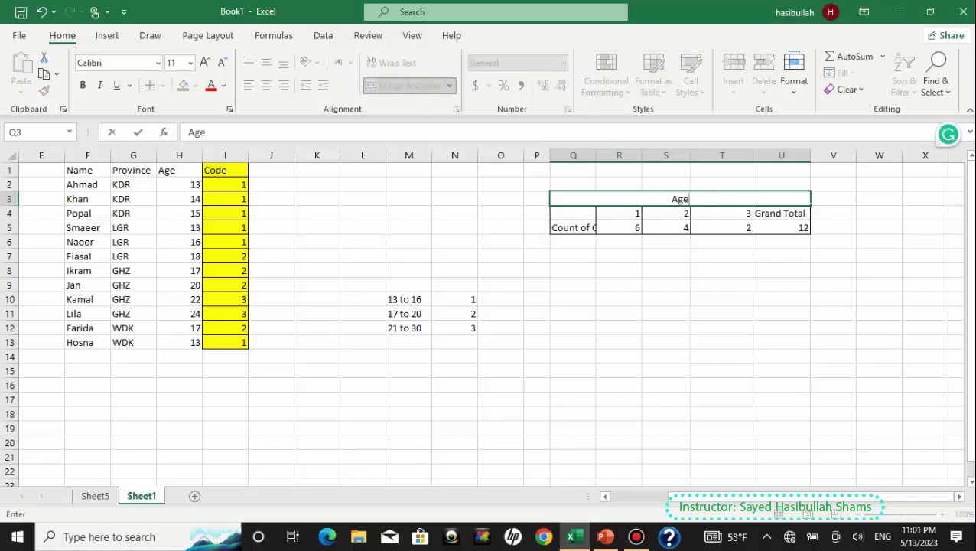
click(730, 267)
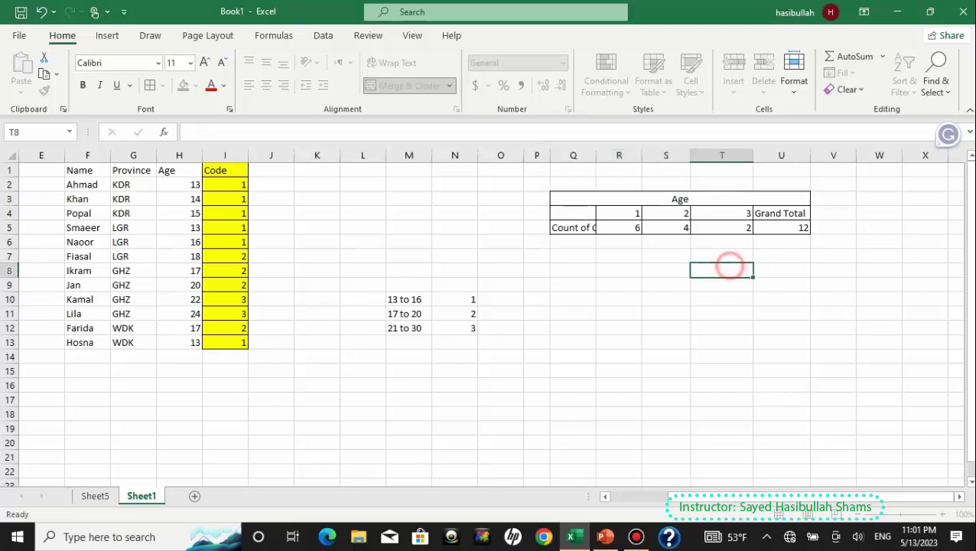
drag(596, 155, 585, 156)
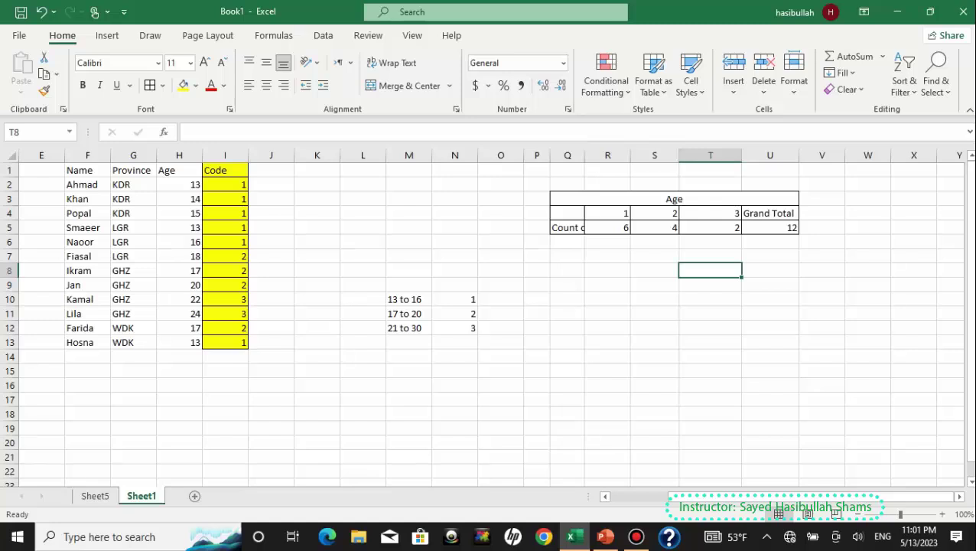
Step: Examine the counts for codes 1, 2 and 3 in the summary table against the age-group key in M10:N12
click(621, 228)
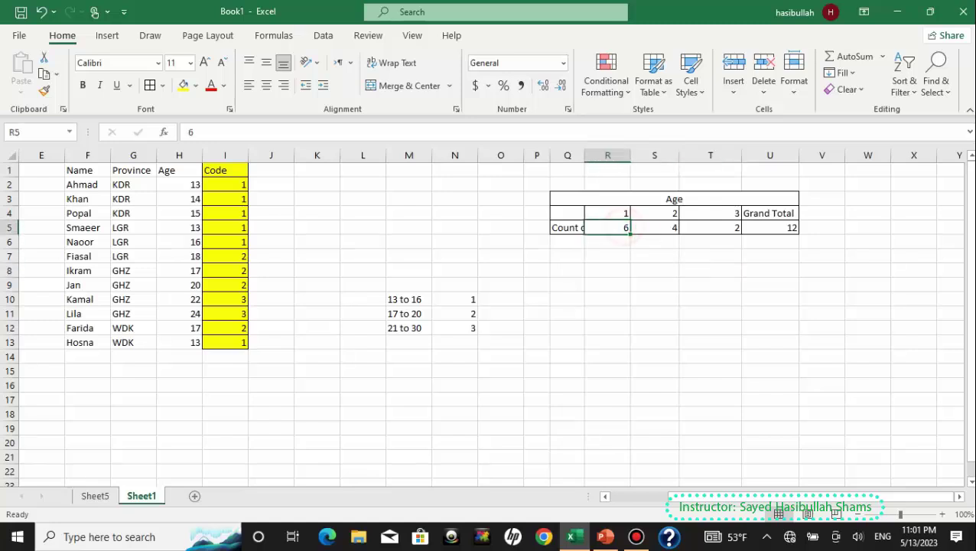
click(619, 212)
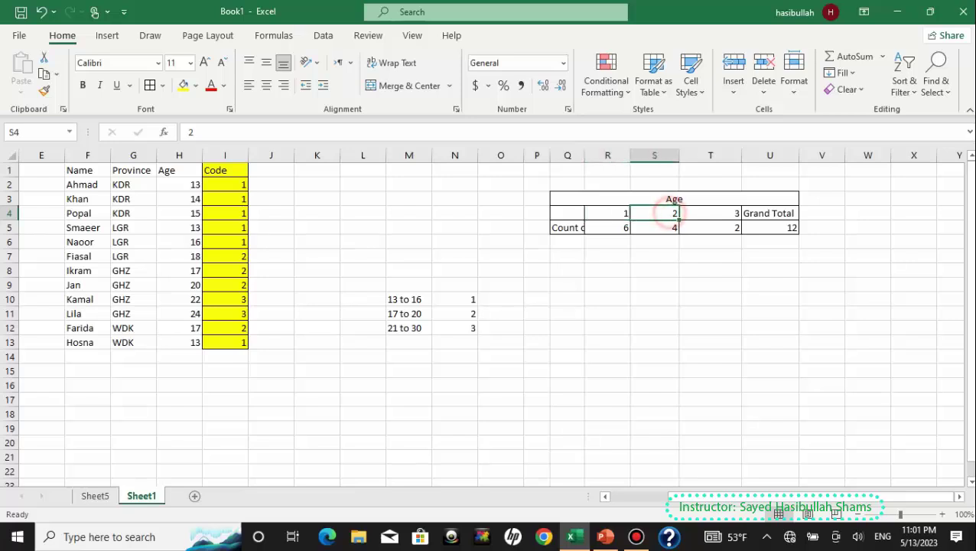
click(662, 227)
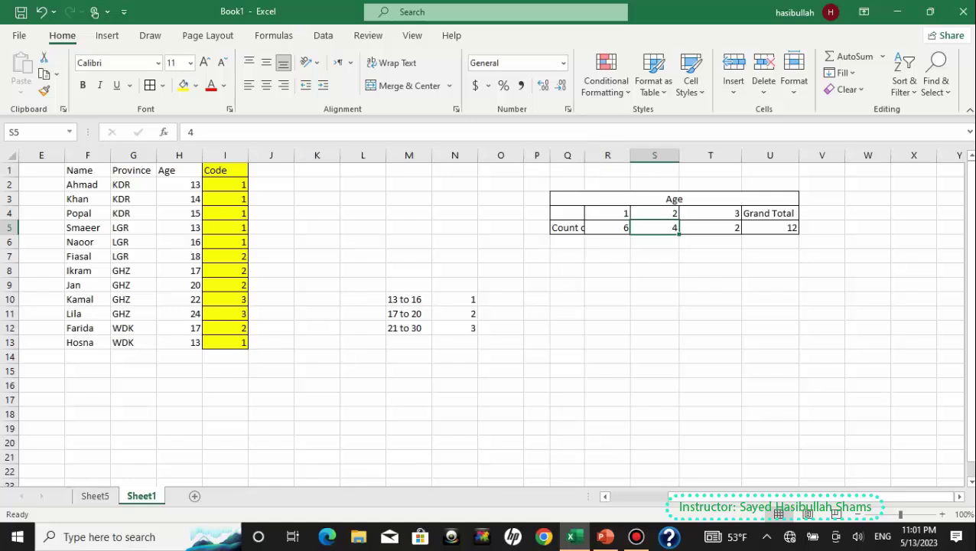
click(709, 227)
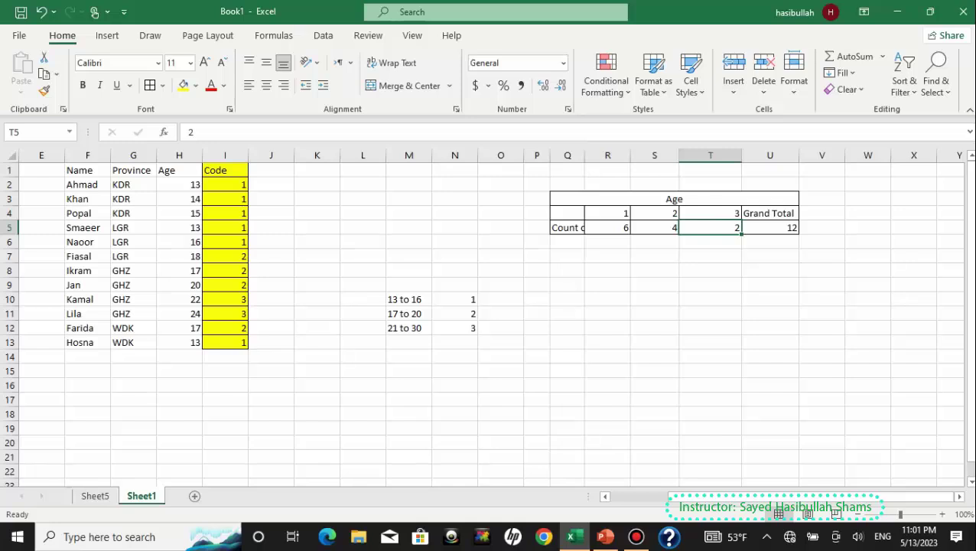
click(468, 329)
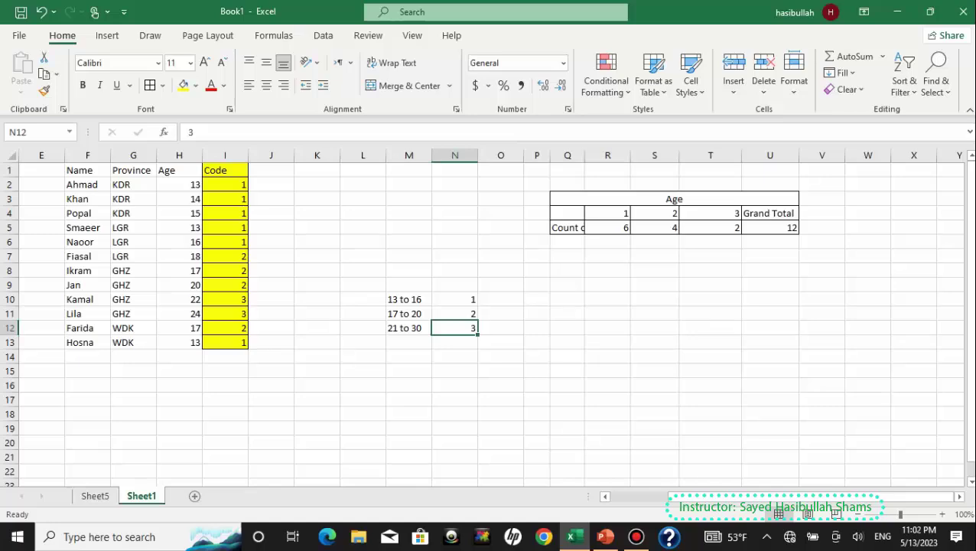
Step: Switch to the 16th session presentation in PowerPoint and start the slide show from the "Step 3: Data Coding" slide
click(604, 536)
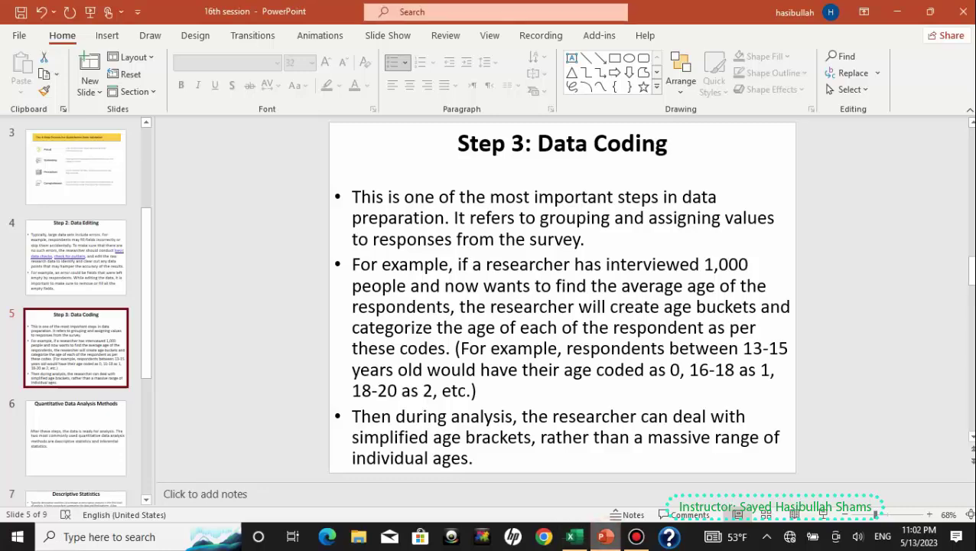
click(823, 514)
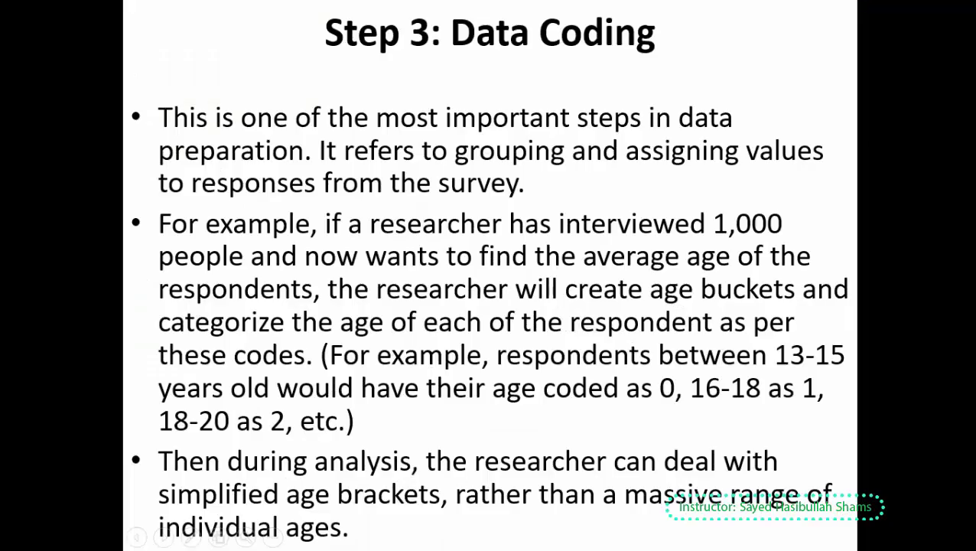